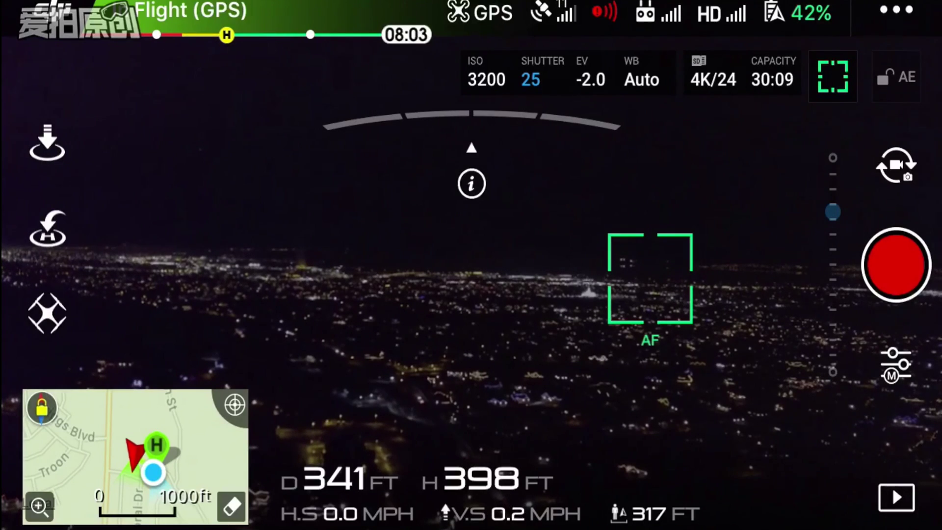
Open the camera settings, leave exposure on manual (M), and bring up the video recording settings page
{"action": "left_click", "coordinate": [896, 364]}
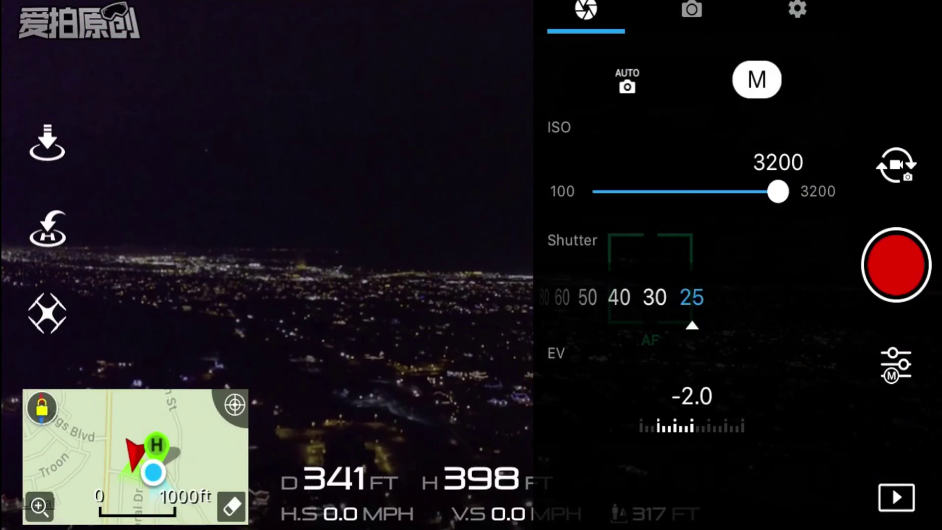
{"action": "left_click", "coordinate": [627, 81]}
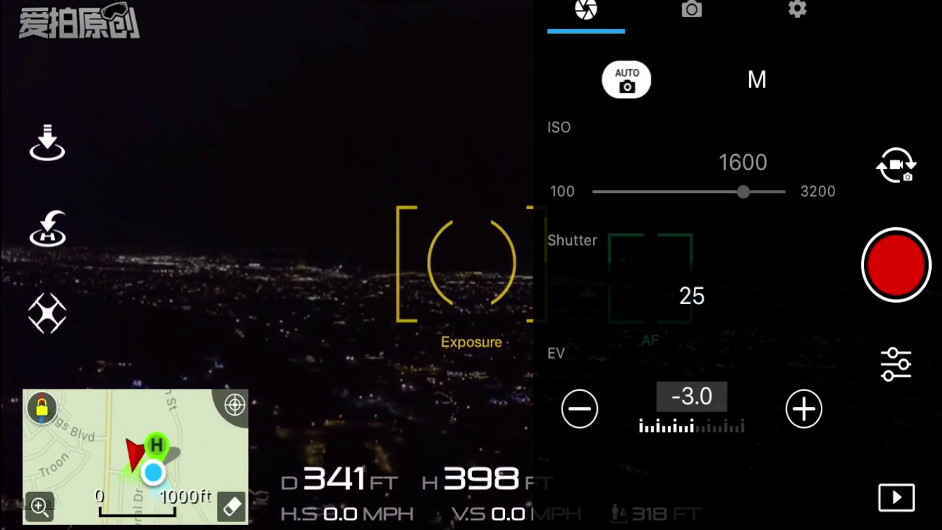
{"action": "left_click", "coordinate": [757, 80]}
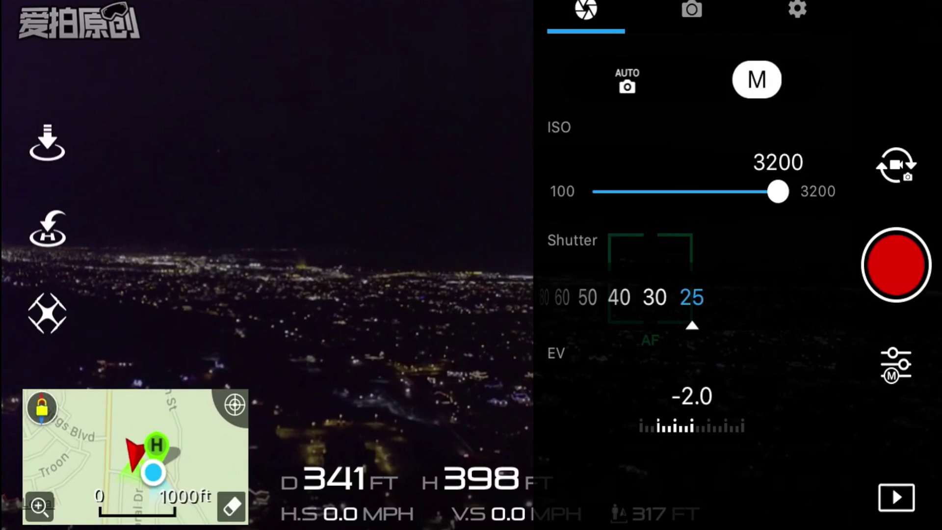
{"action": "left_click", "coordinate": [691, 9]}
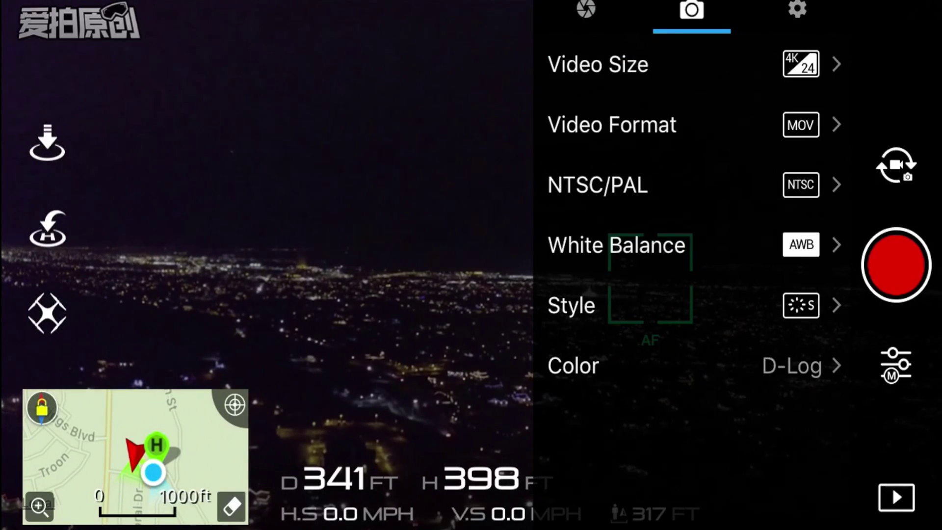
Set Video Size to 4096x2160 at 24fps after checking 1920x1080's frame rates
{"action": "left_click", "coordinate": [638, 65]}
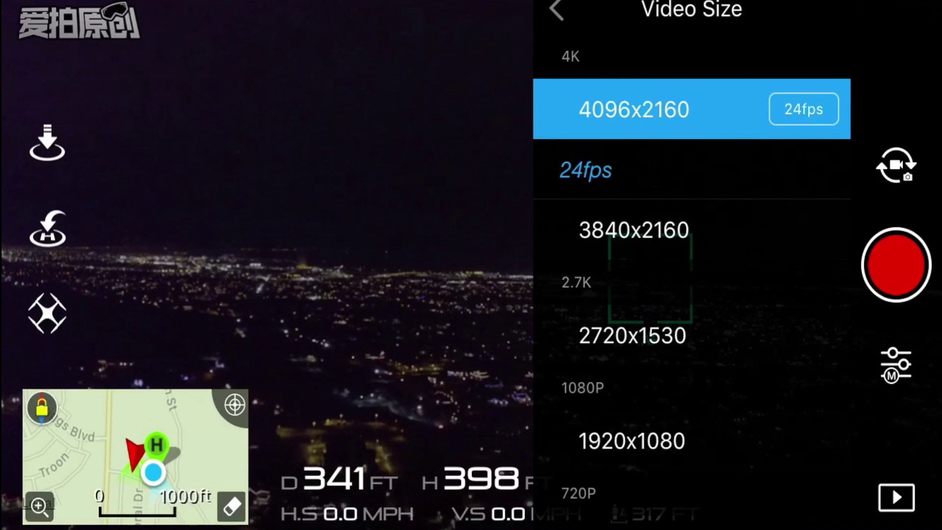
{"action": "scroll", "coordinate": [692, 295], "scroll_direction": "down", "scroll_amount": 2}
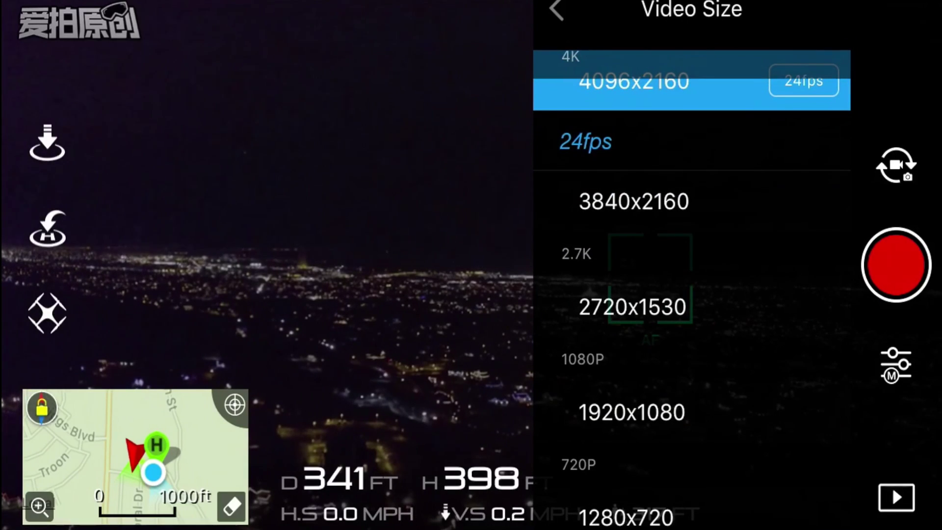
{"action": "scroll", "coordinate": [692, 295], "scroll_direction": "up", "scroll_amount": 1}
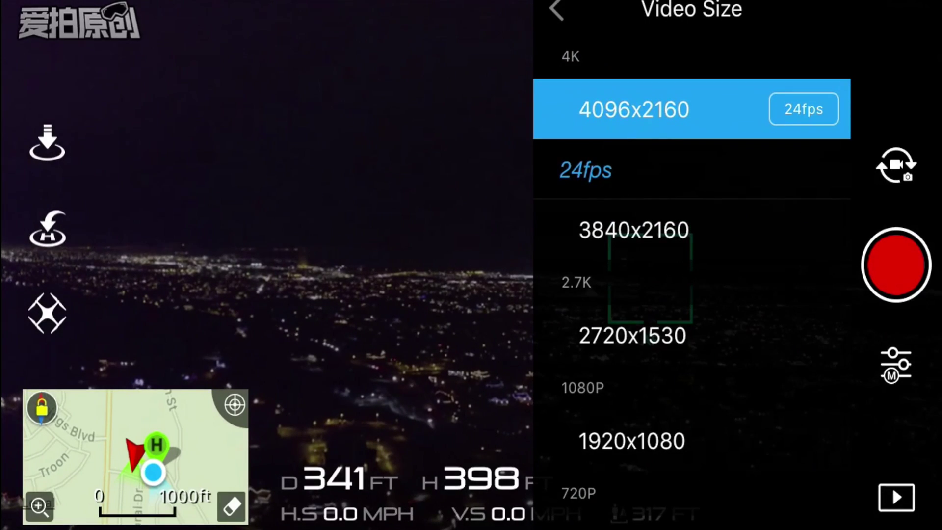
{"action": "left_click", "coordinate": [632, 440]}
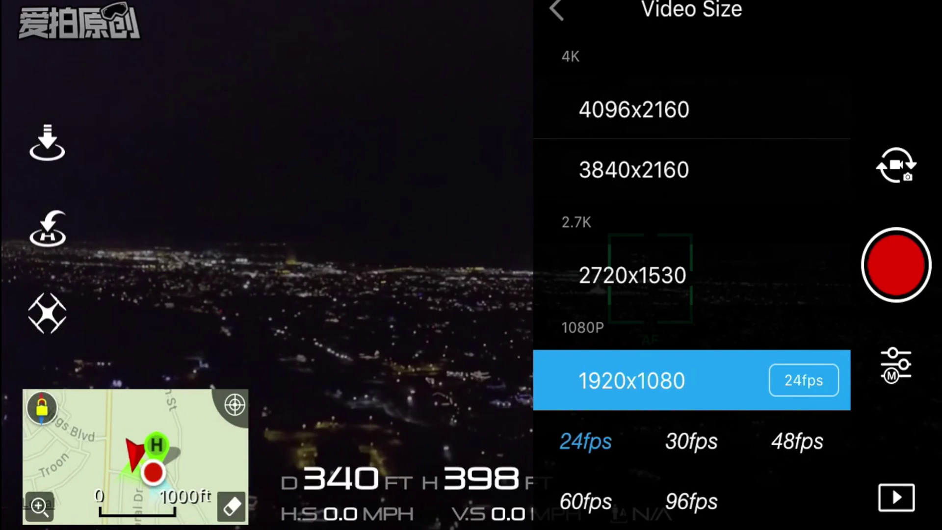
{"action": "left_click", "coordinate": [635, 109]}
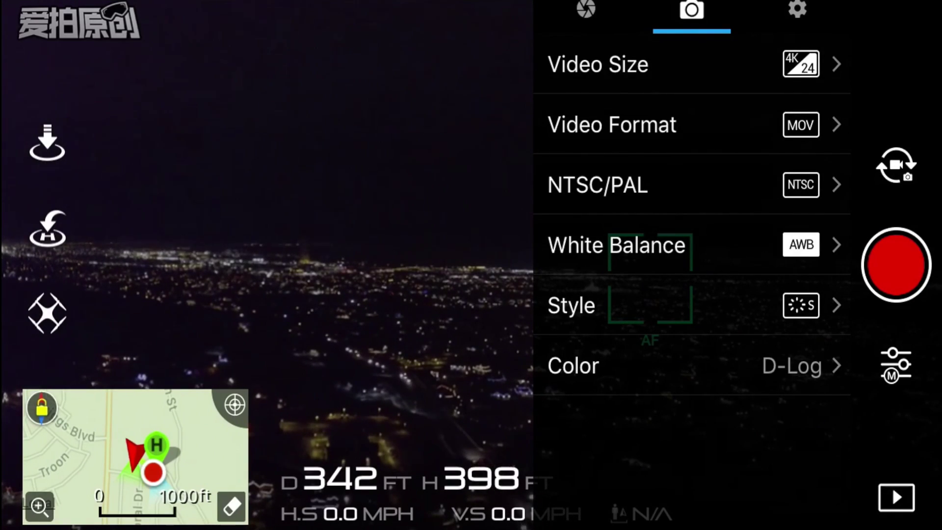
Confirm the Soft picture style, then close the camera settings panel
{"action": "left_click", "coordinate": [572, 305]}
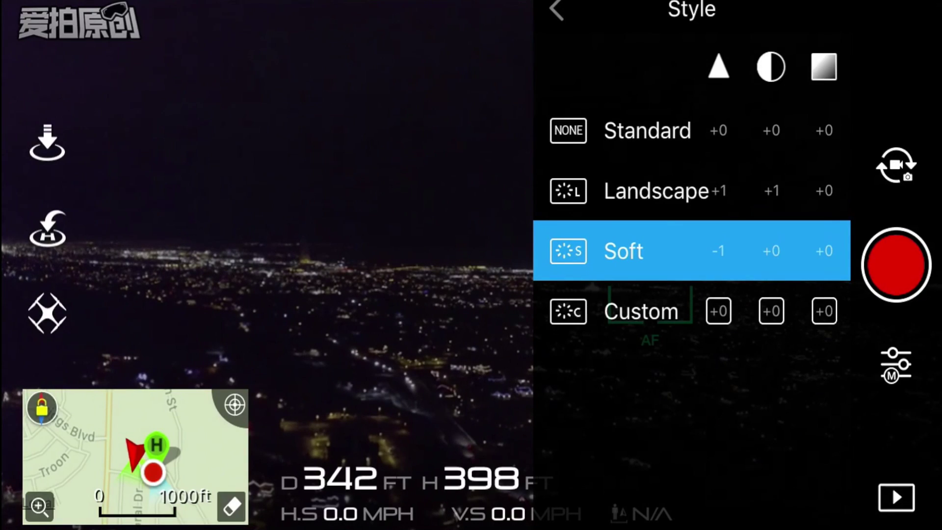
{"action": "left_click", "coordinate": [557, 9]}
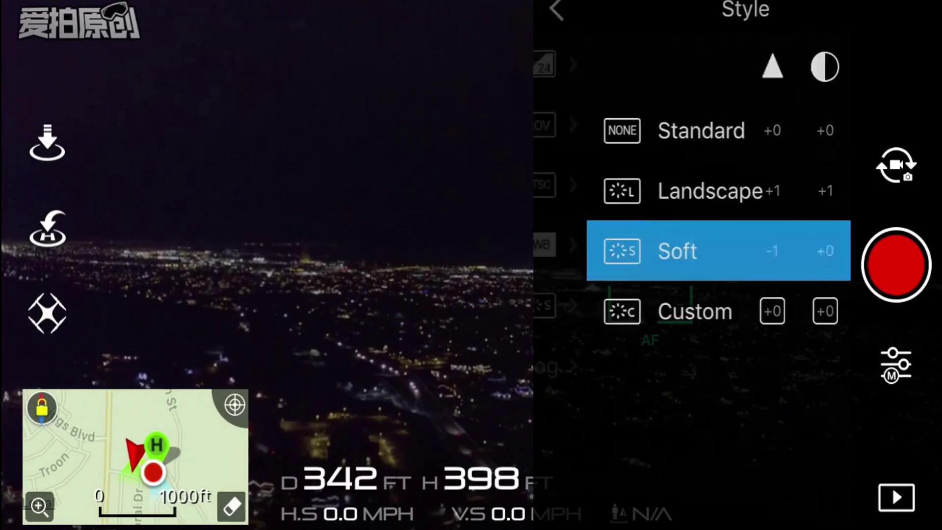
{"action": "left_click", "coordinate": [896, 364]}
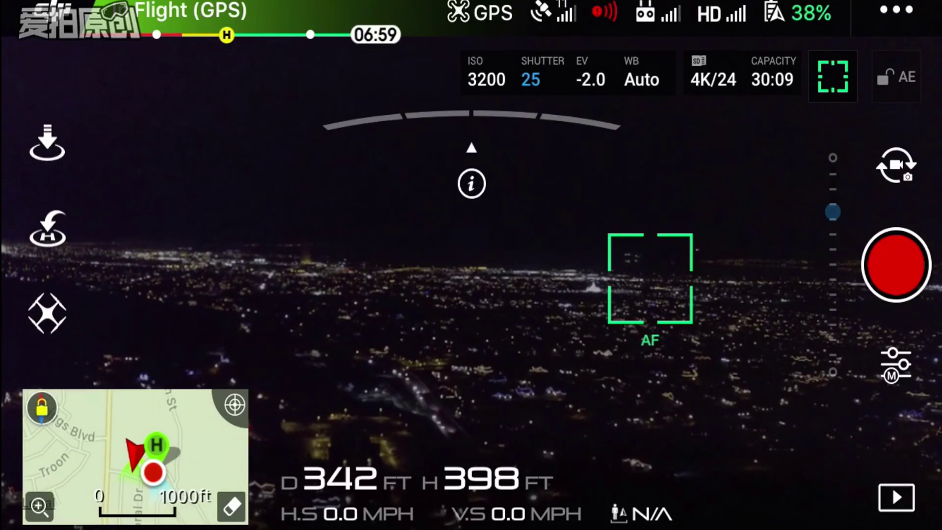
Start recording the 4K/24 night-city aerial clip
{"action": "left_click", "coordinate": [896, 265]}
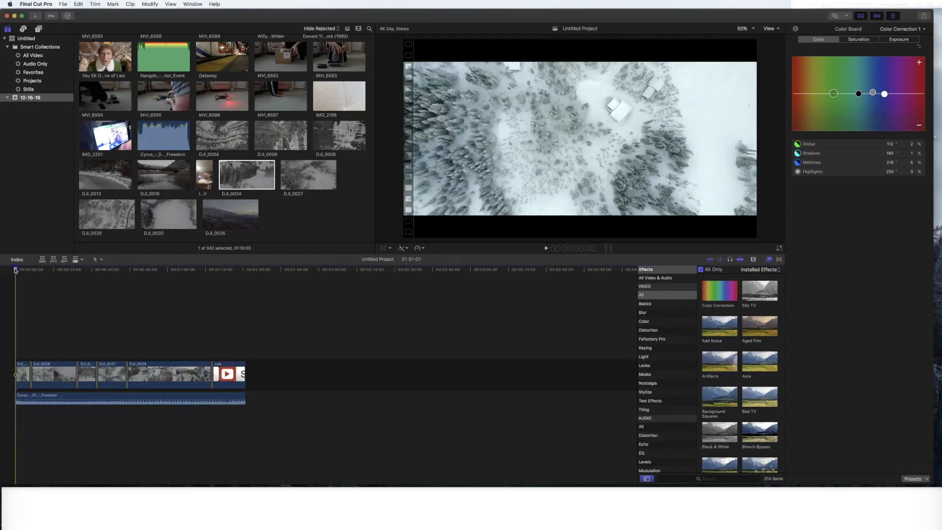
Scrub through the Untitled Project timeline to preview the color-corrected drone edit
{"action": "left_click_drag", "start_coordinate": [46, 288], "coordinate": [14, 268]}
Start a new project named DRONE4k
{"action": "left_click", "coordinate": [63, 5]}
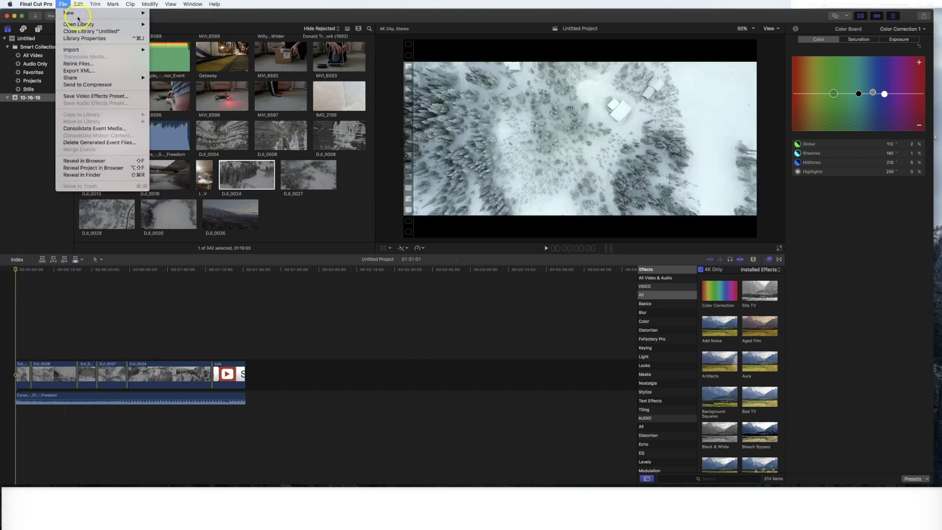
{"action": "mouse_move", "coordinate": [123, 13]}
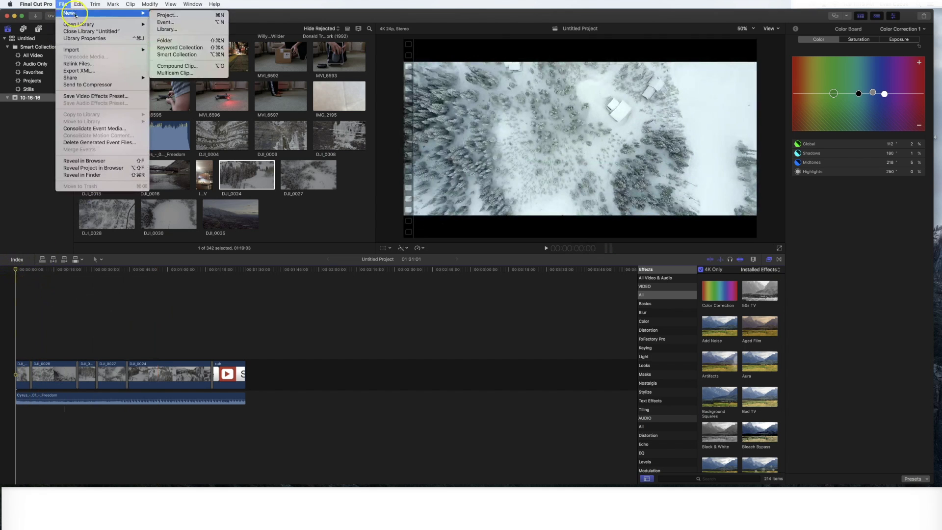
{"action": "left_click", "coordinate": [174, 16]}
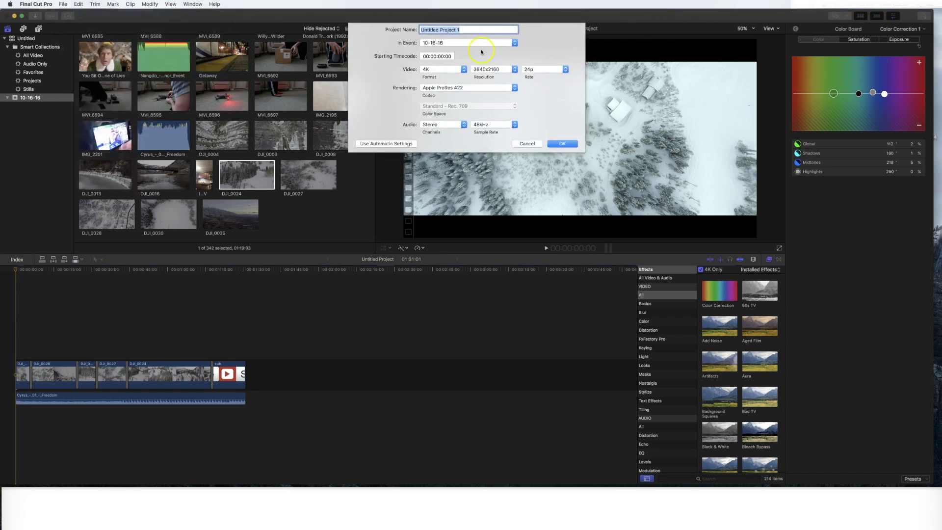
{"action": "type", "text": "DRONE4k"}
{"action": "left_click", "coordinate": [431, 27]}
Set the project format to 4K, 3840x2160 at 24p with ProRes 422 and create it
{"action": "left_click", "coordinate": [428, 69]}
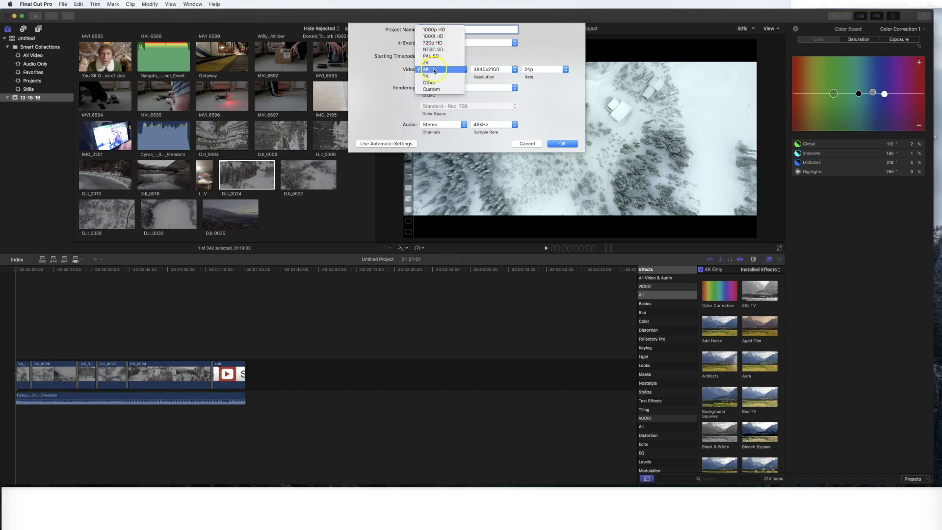
{"action": "left_click", "coordinate": [434, 71]}
{"action": "left_click", "coordinate": [488, 69]}
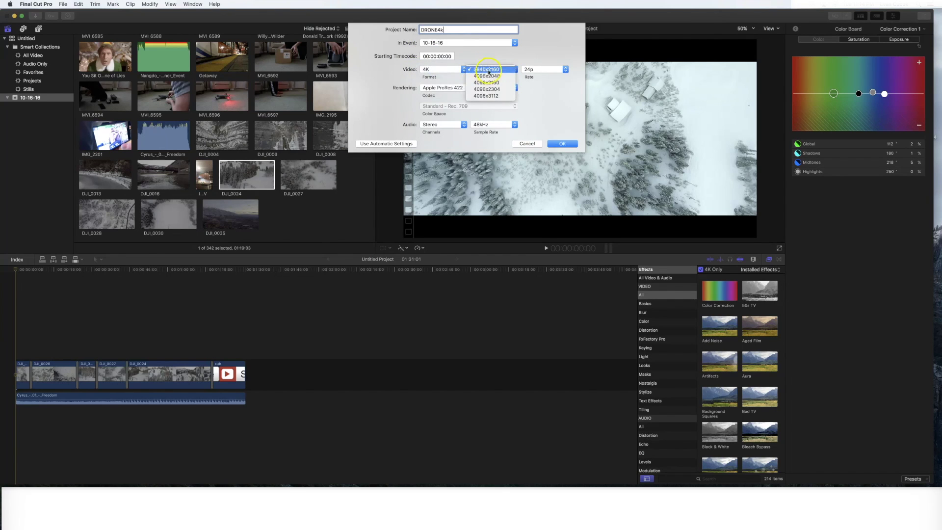
{"action": "left_click", "coordinate": [489, 70]}
{"action": "left_click", "coordinate": [538, 69]}
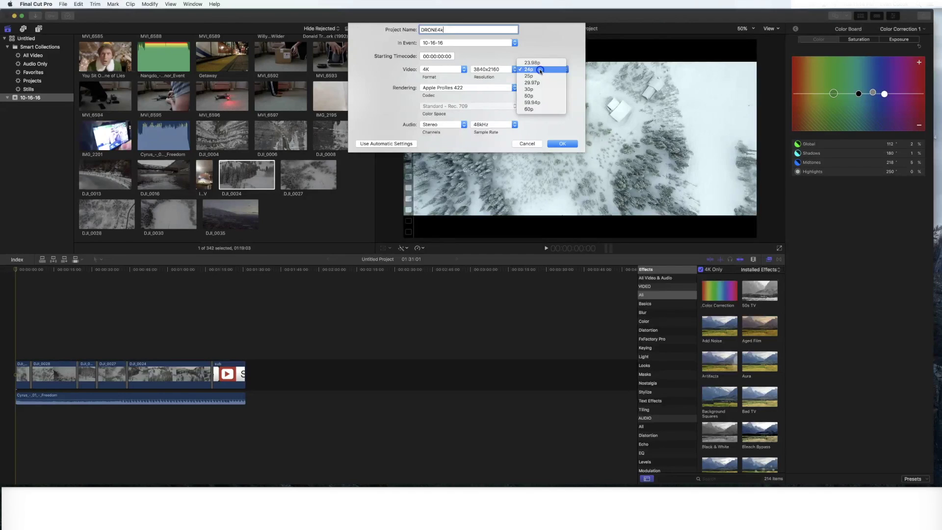
{"action": "left_click", "coordinate": [540, 69]}
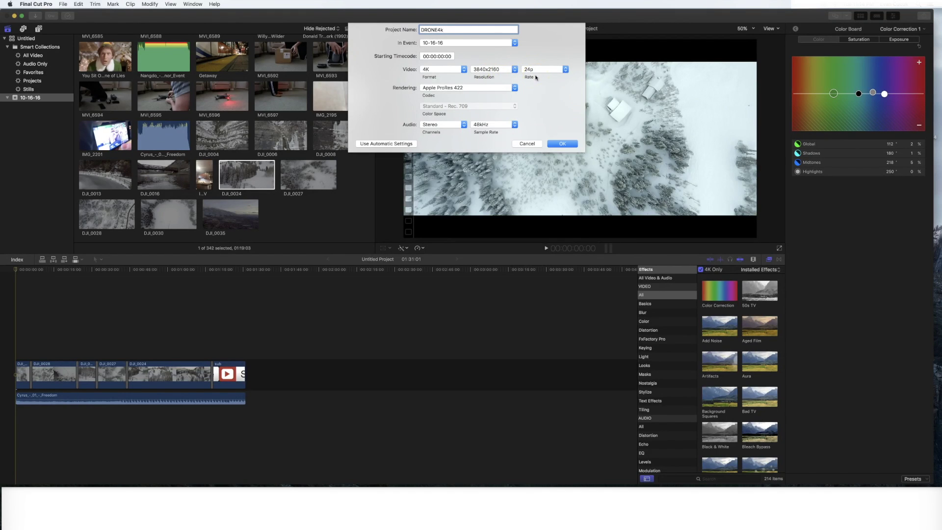
{"action": "left_click", "coordinate": [446, 91]}
{"action": "left_click", "coordinate": [563, 144]}
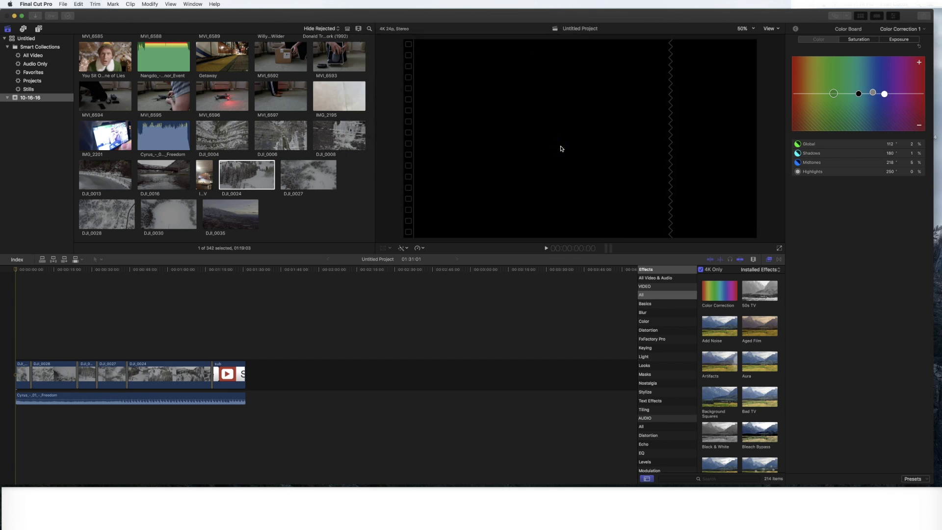
Import DJI_0011.MOV into the 10-16-16 event and select it in the browser
{"action": "mouse_move", "coordinate": [113, 398]}
{"action": "left_mouse_down"}
{"action": "mouse_move", "coordinate": [137, 380]}
{"action": "mouse_move", "coordinate": [48, 373]}
{"action": "left_mouse_up"}
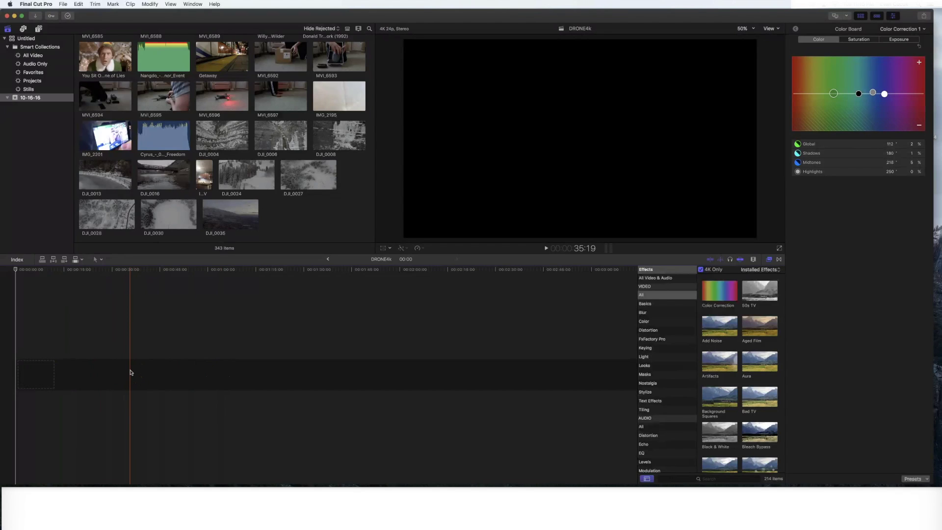
{"action": "left_click", "coordinate": [271, 196]}
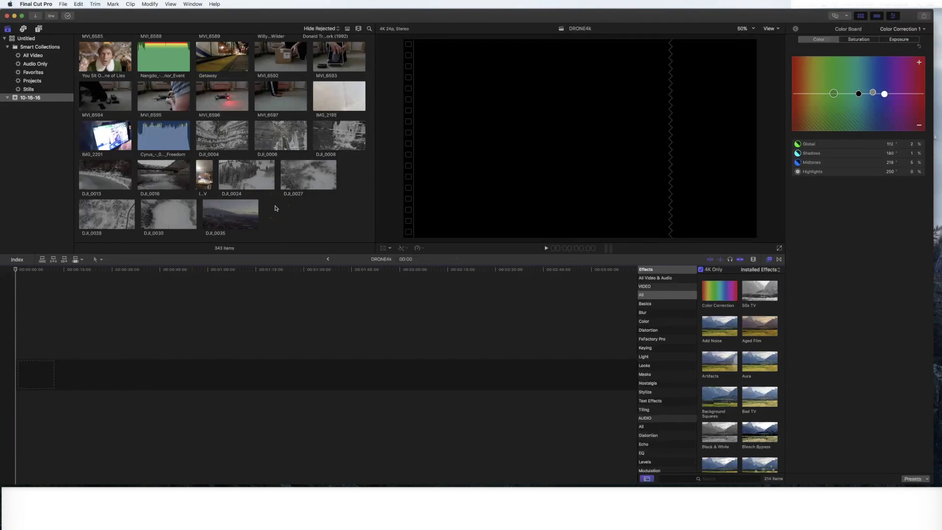
{"action": "key", "text": "super+i"}
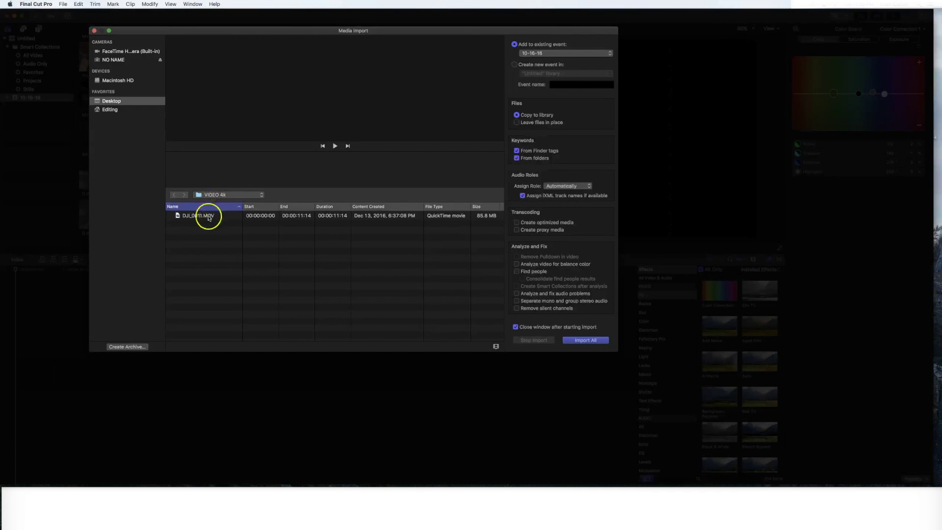
{"action": "left_click", "coordinate": [191, 217]}
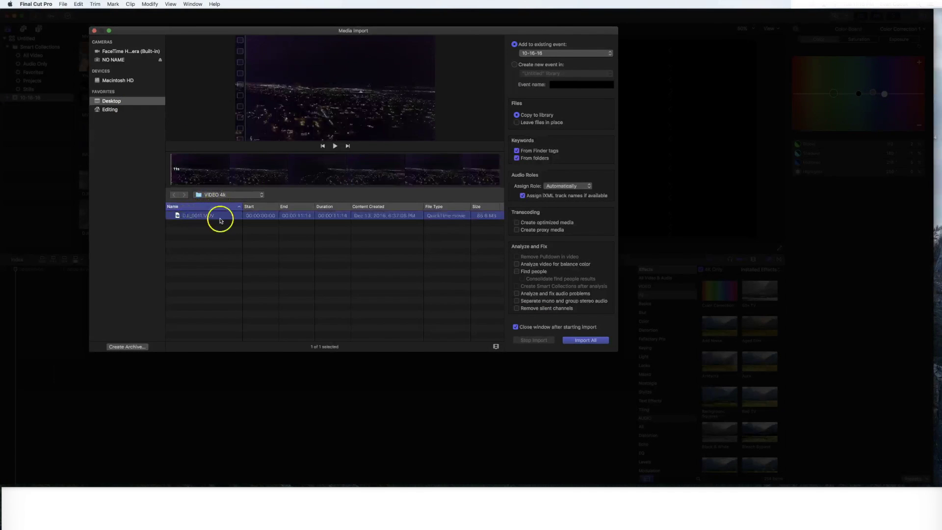
{"action": "left_click", "coordinate": [579, 340]}
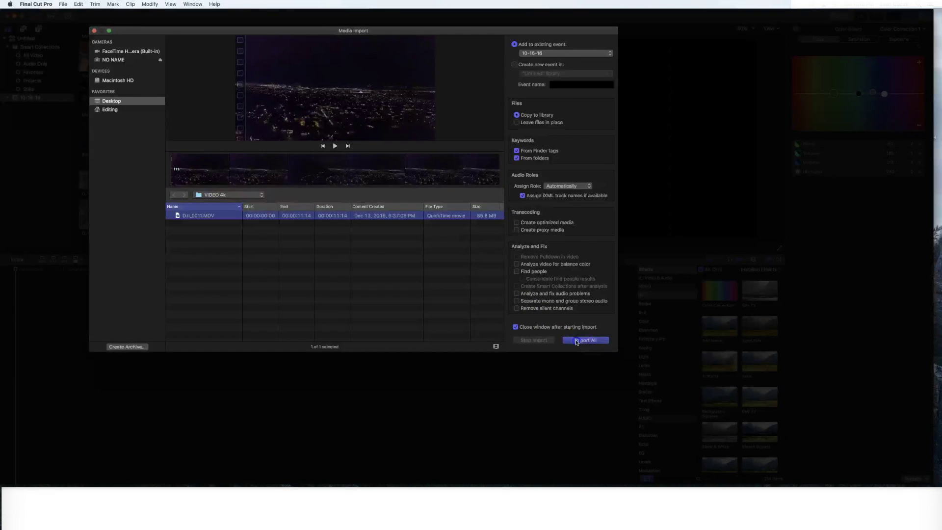
{"action": "left_click", "coordinate": [297, 213]}
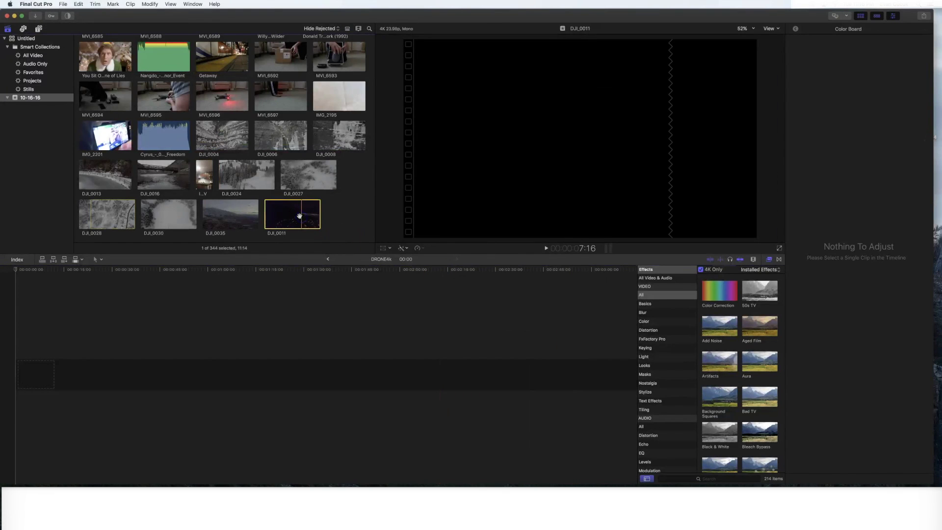
Drag DJI_0011 into the empty DRONE4k timeline and move the playhead into the clip
{"action": "left_click_drag", "start_coordinate": [296, 213], "coordinate": [28, 373]}
{"action": "left_click", "coordinate": [21, 273]}
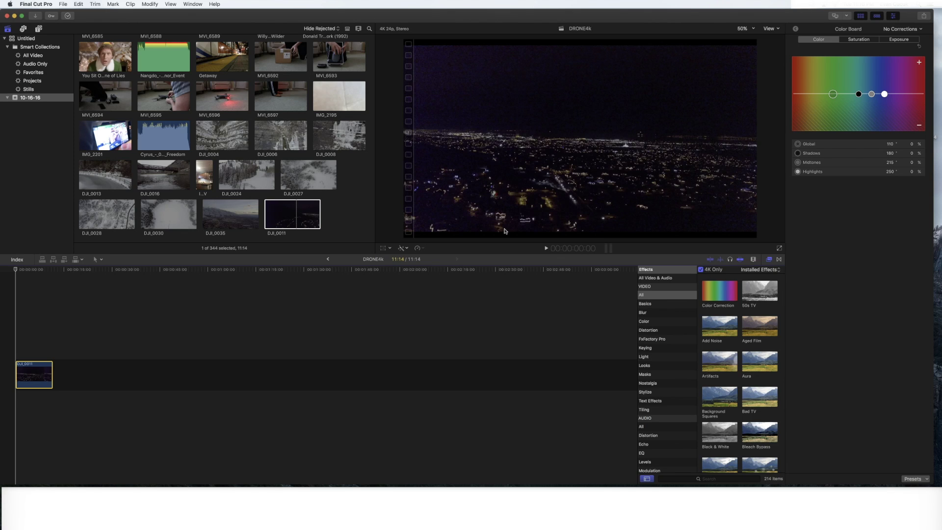
{"action": "mouse_move", "coordinate": [506, 230]}
{"action": "left_mouse_down"}
{"action": "mouse_move", "coordinate": [547, 222]}
{"action": "mouse_move", "coordinate": [547, 240]}
{"action": "mouse_move", "coordinate": [545, 229]}
{"action": "left_mouse_up"}
Find the Letterbox effect, apply it to DJI_0011, and try adjusting its border size
{"action": "left_click", "coordinate": [722, 479]}
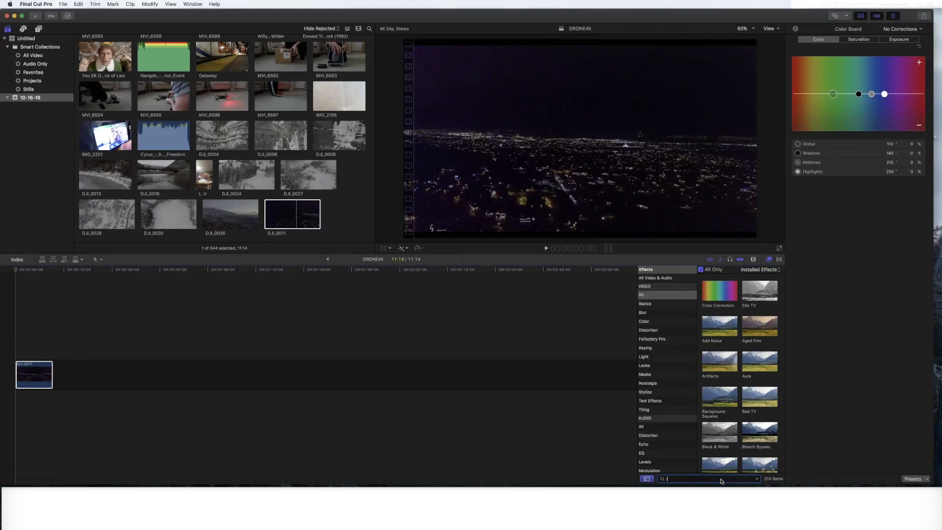
{"action": "type", "text": "letterb"}
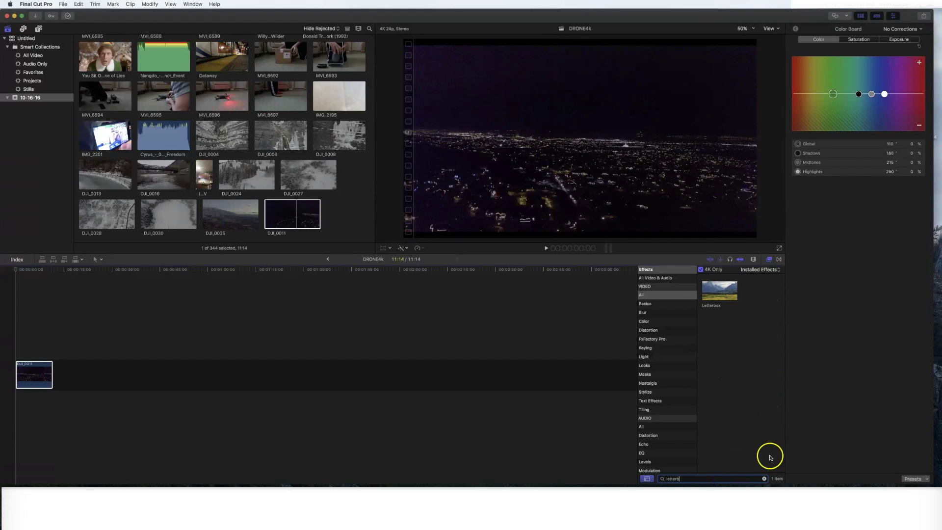
{"action": "left_click", "coordinate": [726, 286]}
{"action": "left_click_drag", "start_coordinate": [725, 286], "coordinate": [34, 375]}
{"action": "left_click", "coordinate": [794, 55]}
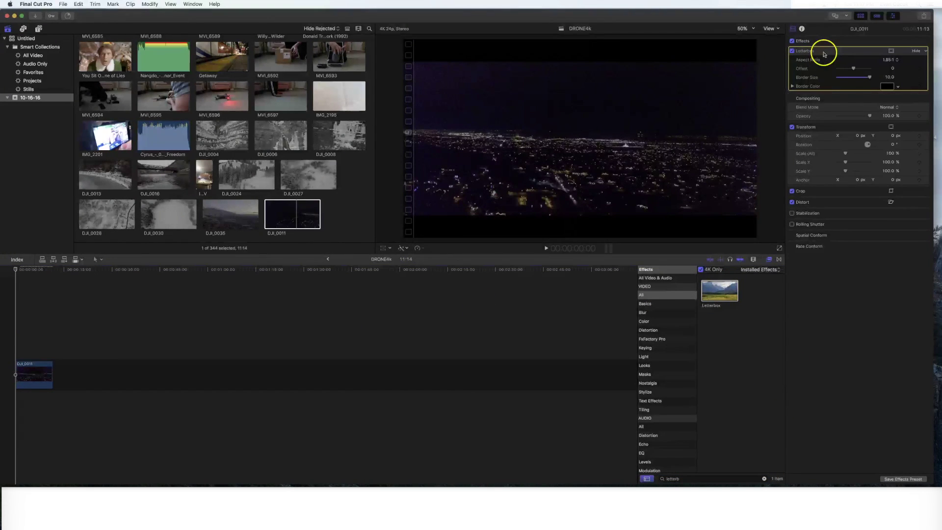
{"action": "left_click_drag", "start_coordinate": [856, 77], "coordinate": [876, 83]}
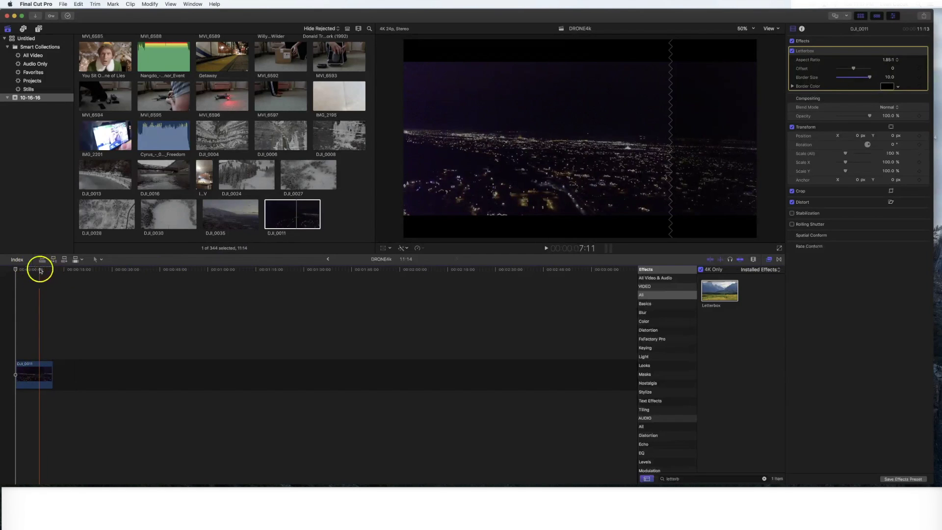
Return the playhead to the project start and bring up the Share destinations
{"action": "left_click_drag", "start_coordinate": [24, 270], "coordinate": [16, 270]}
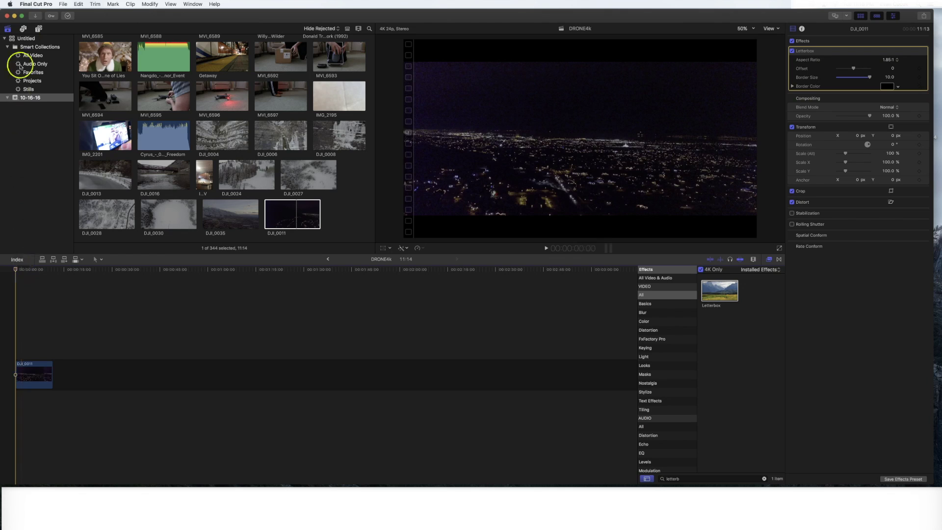
{"action": "left_click", "coordinate": [60, 5]}
{"action": "left_click", "coordinate": [81, 80]}
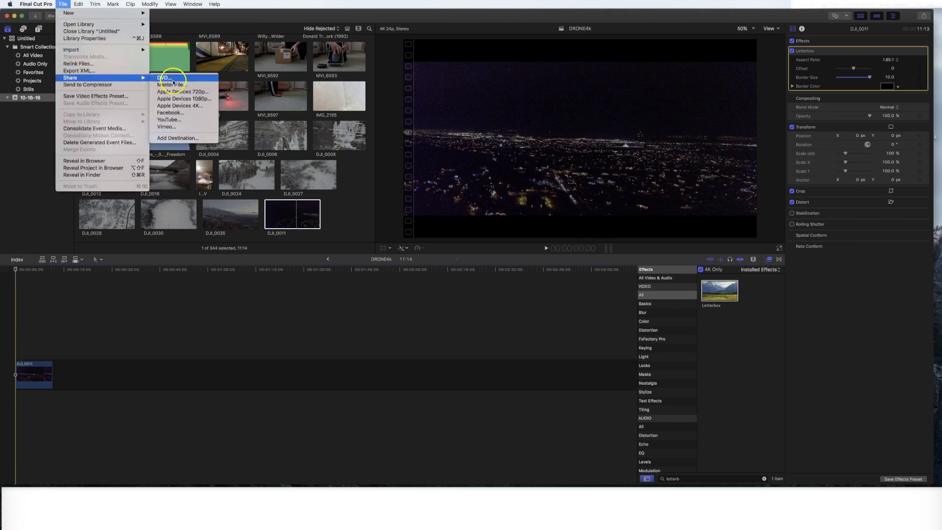
Export DRONE4k as Apple Devices 4K (3840x2160) to the Desktop, with When done set to Do Nothing
{"action": "left_click", "coordinate": [171, 106]}
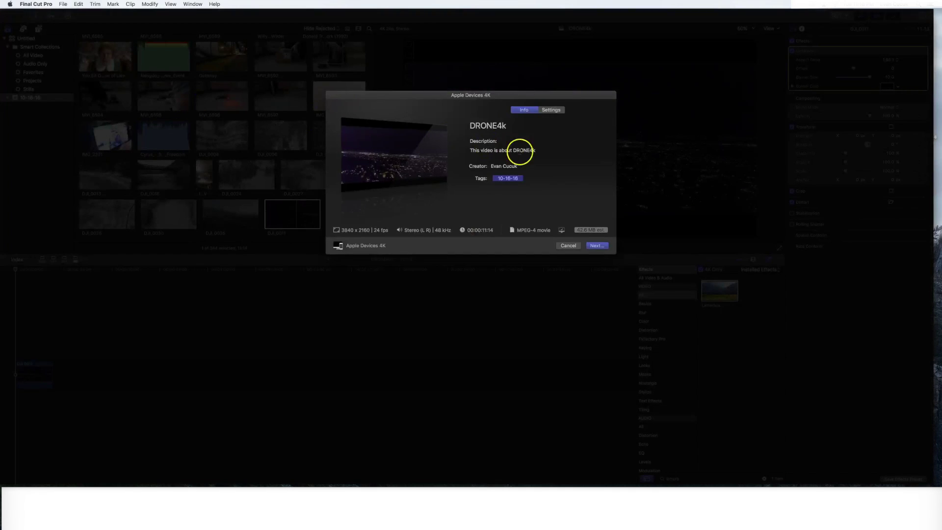
{"action": "left_click", "coordinate": [551, 110]}
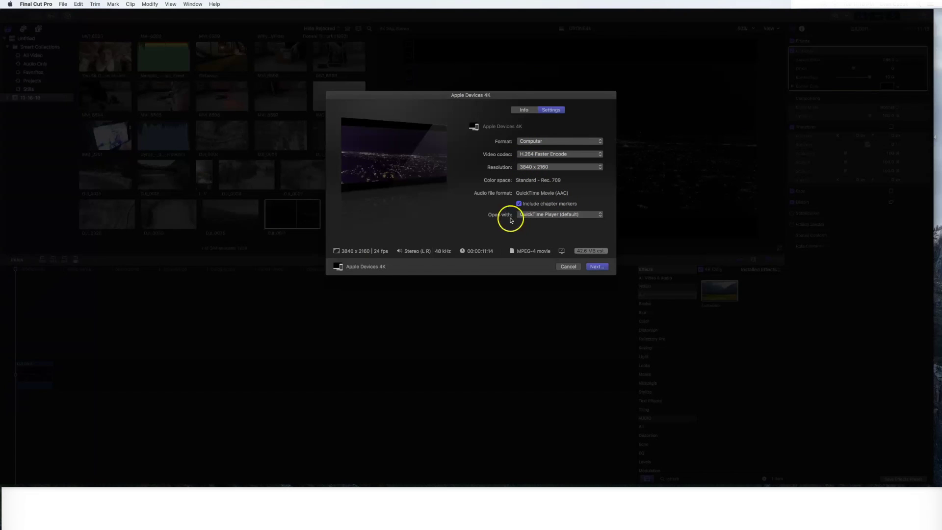
{"action": "left_click", "coordinate": [544, 218]}
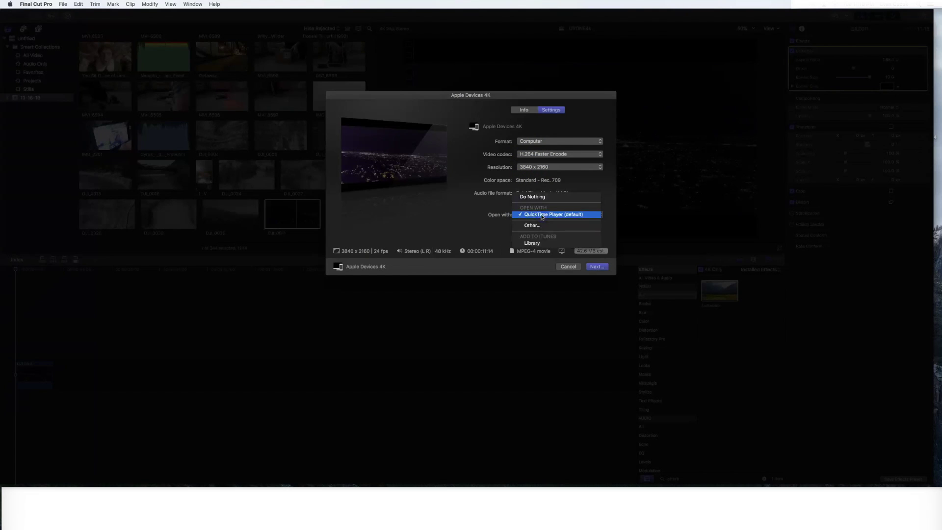
{"action": "left_click", "coordinate": [536, 198]}
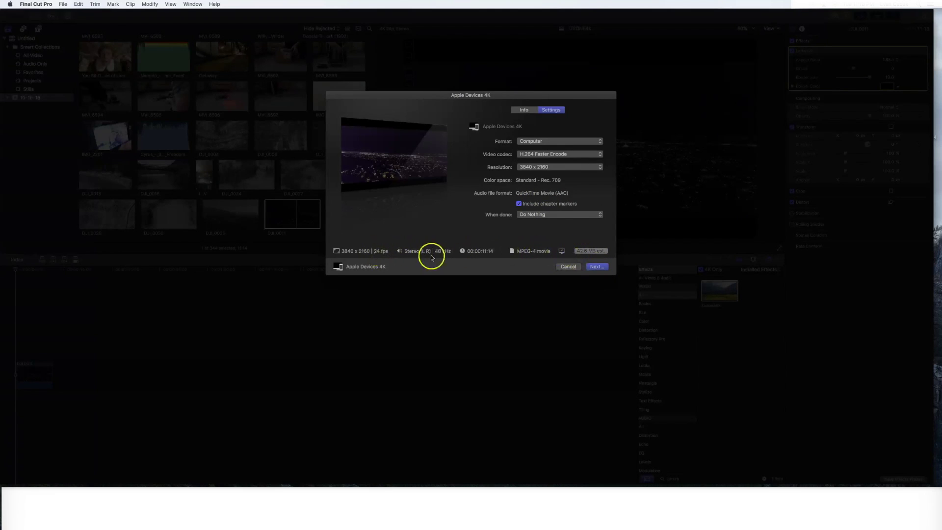
{"action": "left_click", "coordinate": [596, 267]}
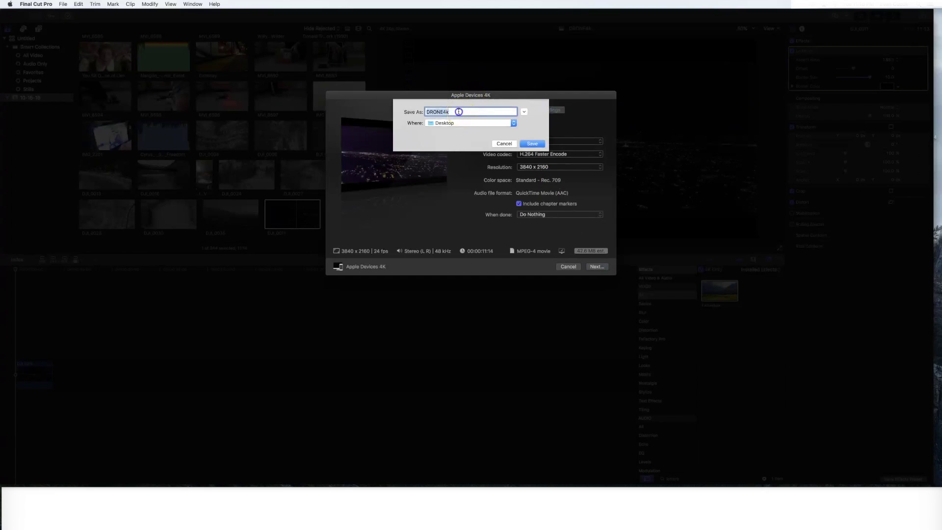
{"action": "left_click", "coordinate": [459, 112]}
{"action": "left_click", "coordinate": [532, 143]}
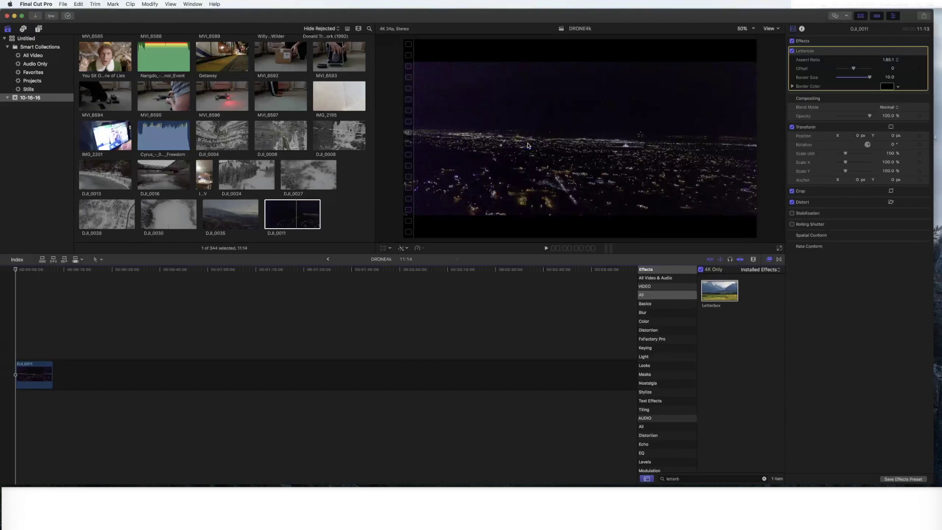